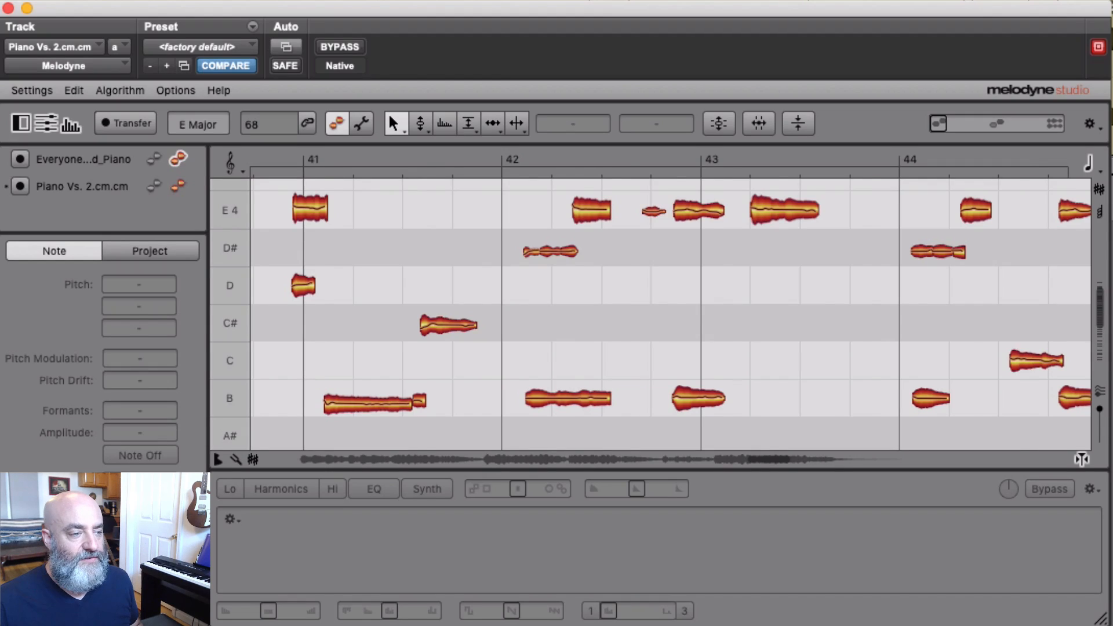
Play back the recorded piano passage and stop
key(space)
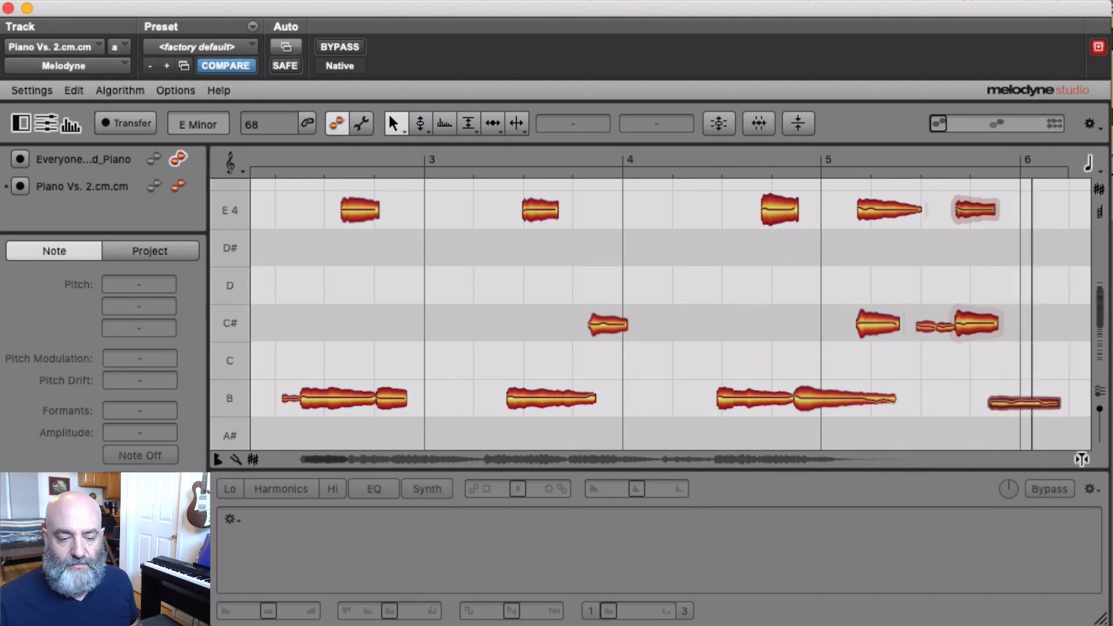
key(space)
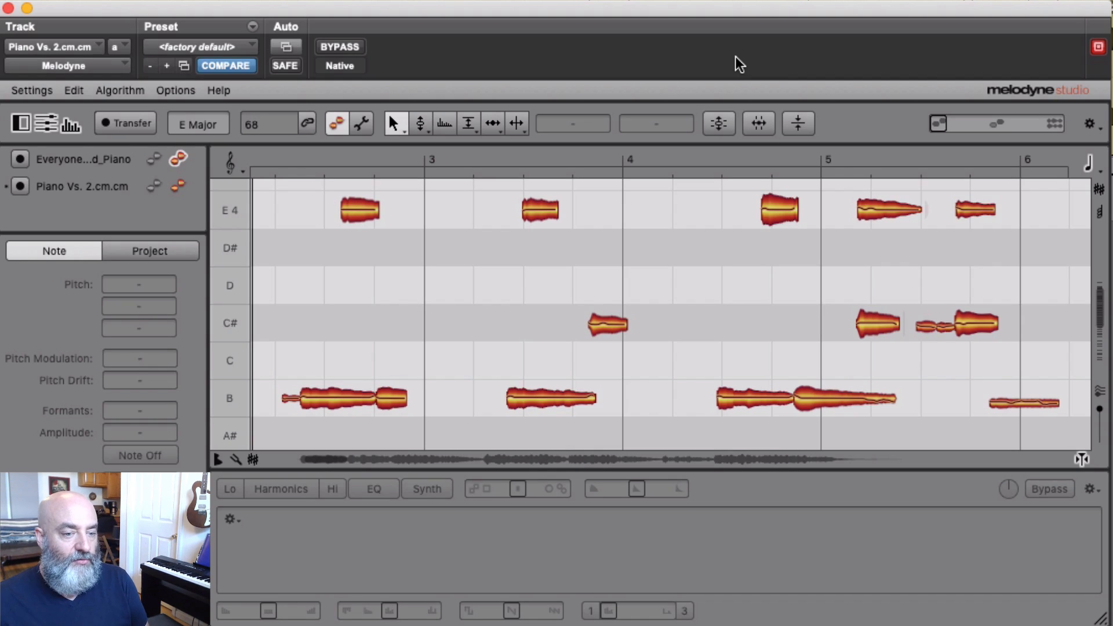
Review the pitch correction, time quantization and note leveling macro settings, leaving their values unchanged
click(717, 123)
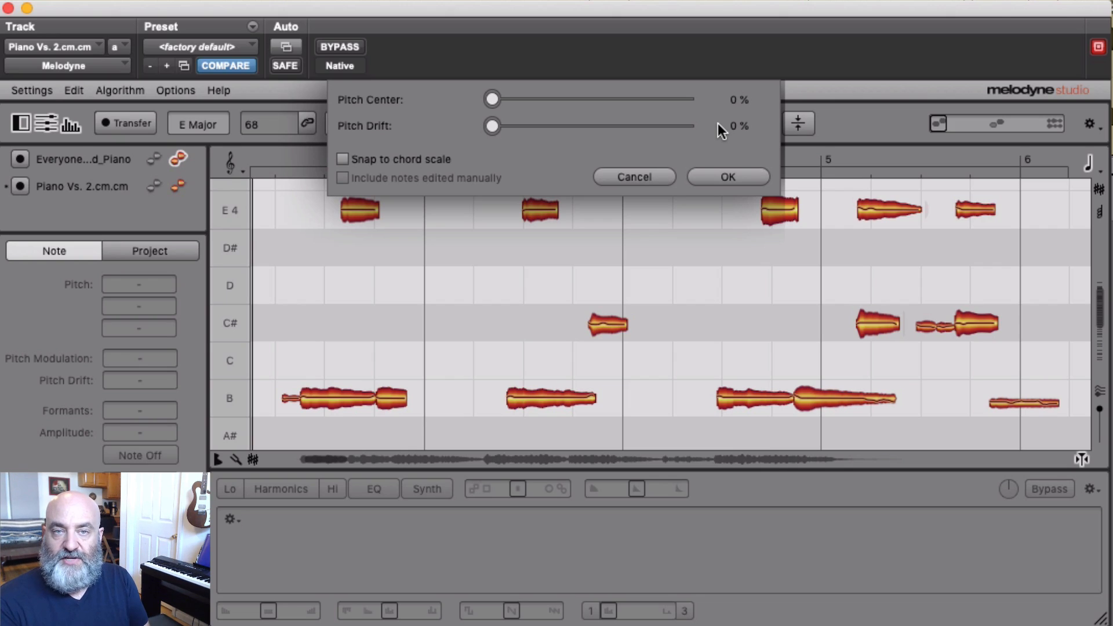
click(716, 175)
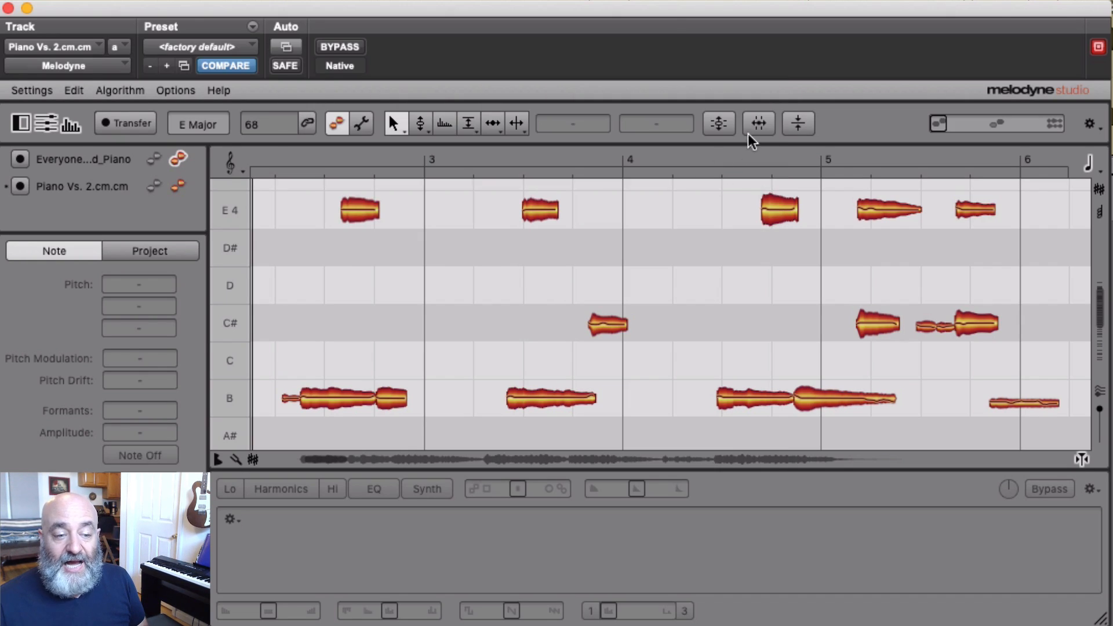
click(754, 122)
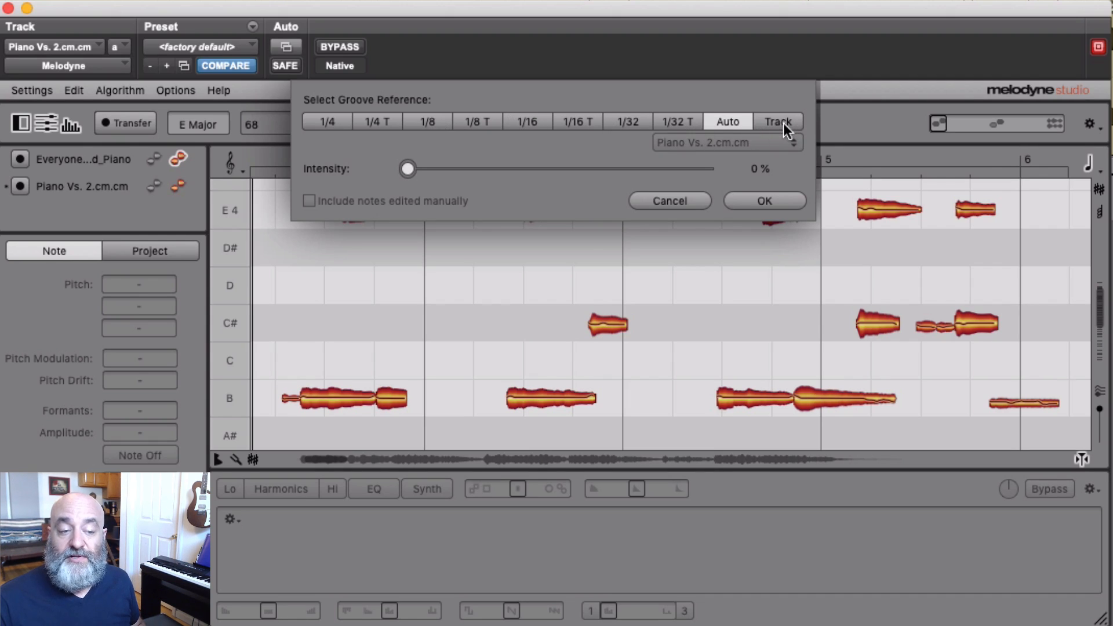
click(767, 198)
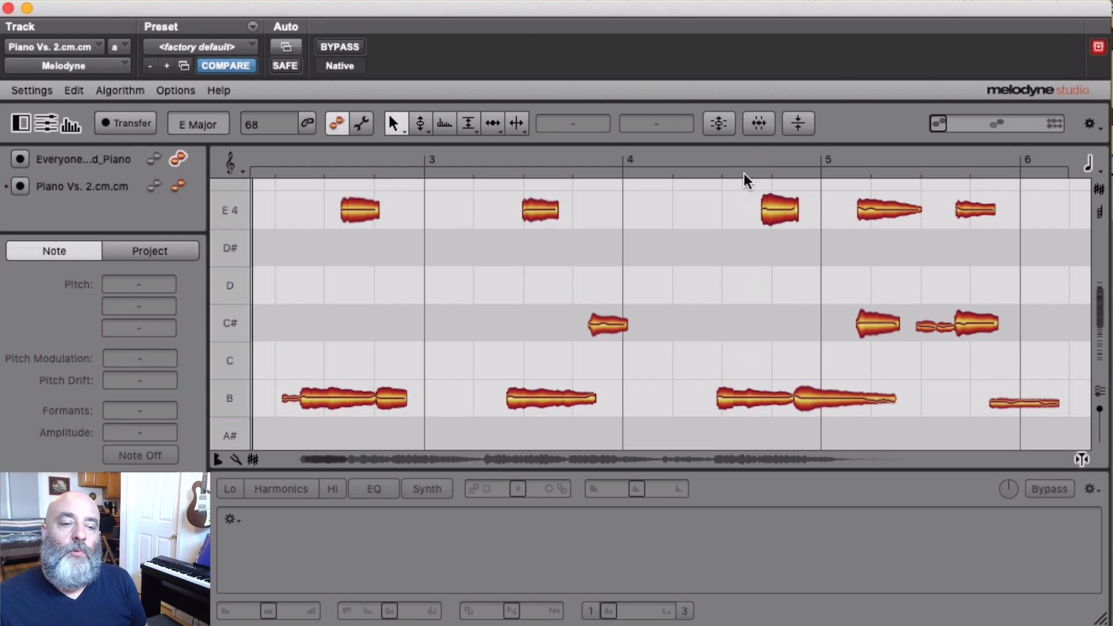
click(798, 124)
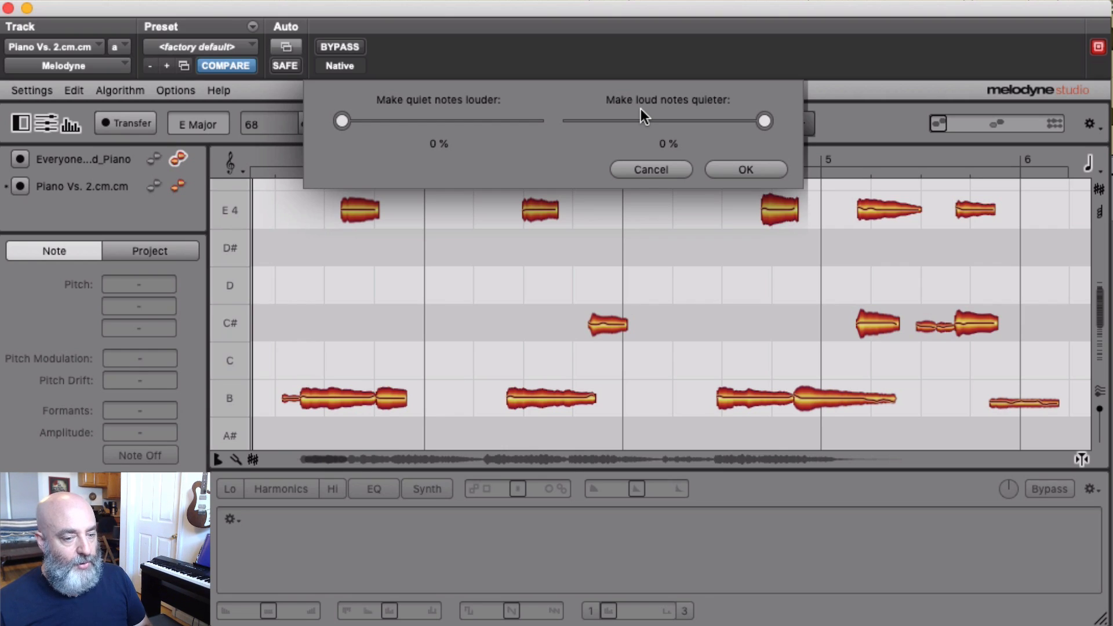
click(736, 172)
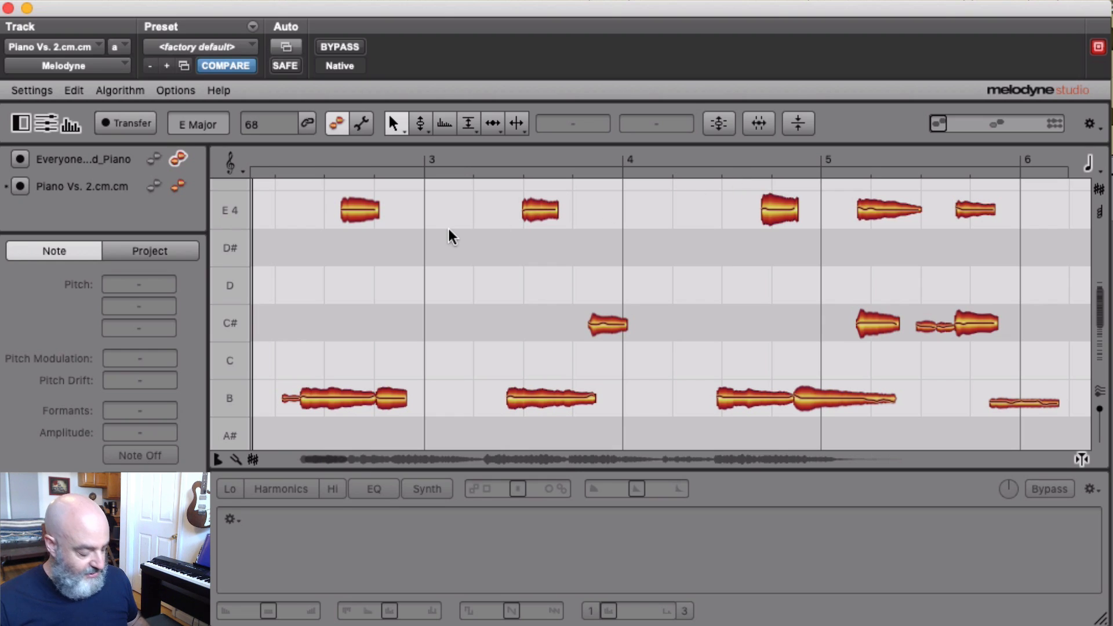
Level all notes of the first piano track, making quiet notes 48% louder and loud notes 26% quieter
key(super+a)
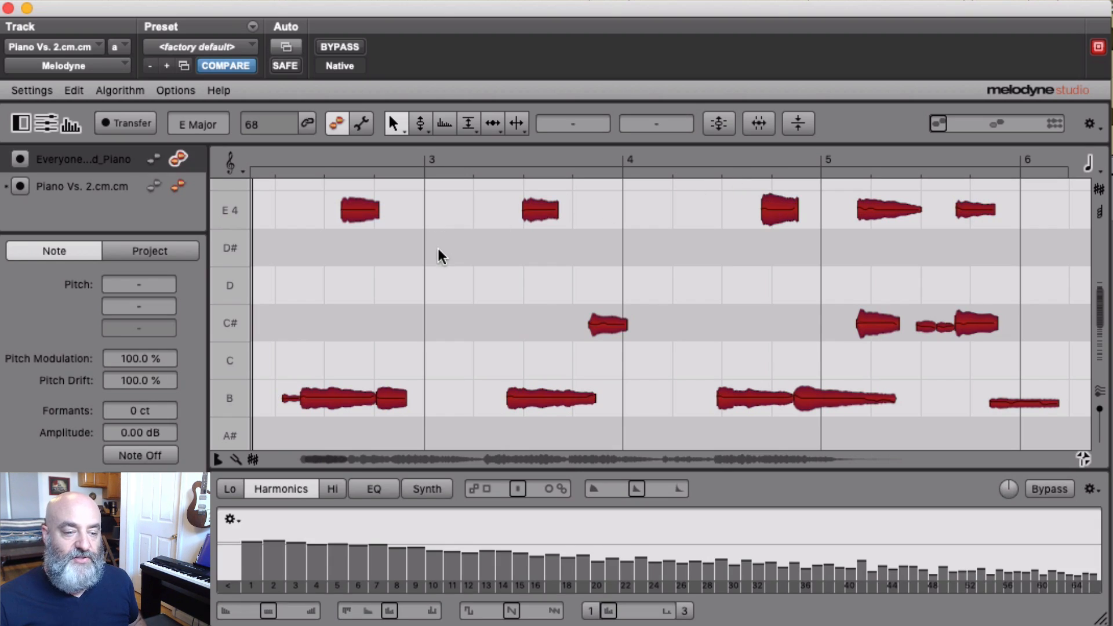
click(799, 123)
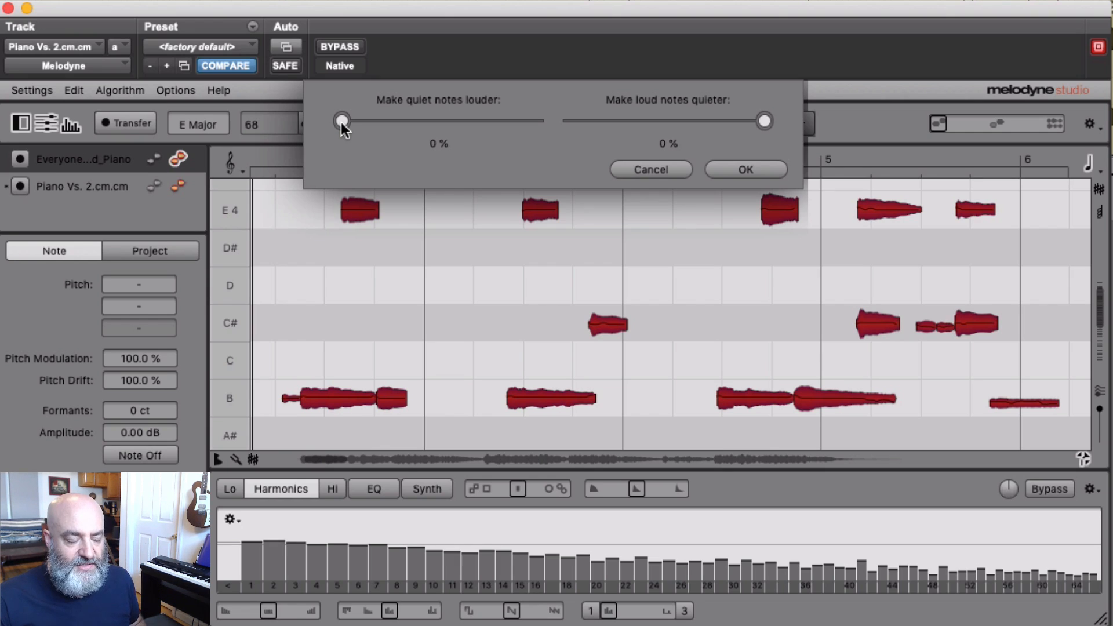
drag(341, 122, 435, 121)
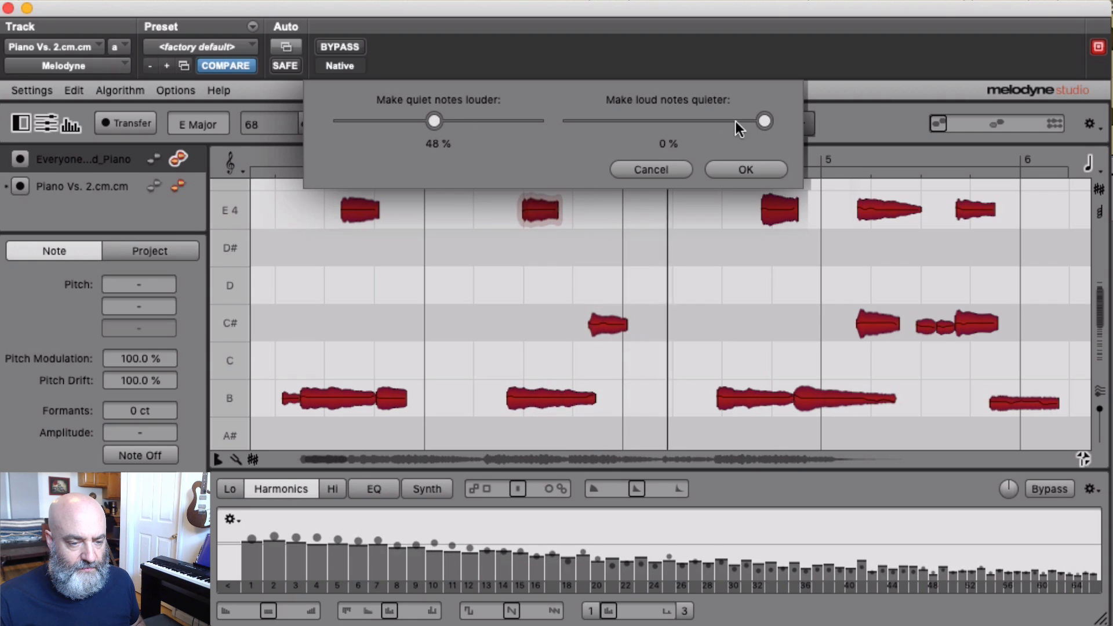
drag(765, 120, 715, 125)
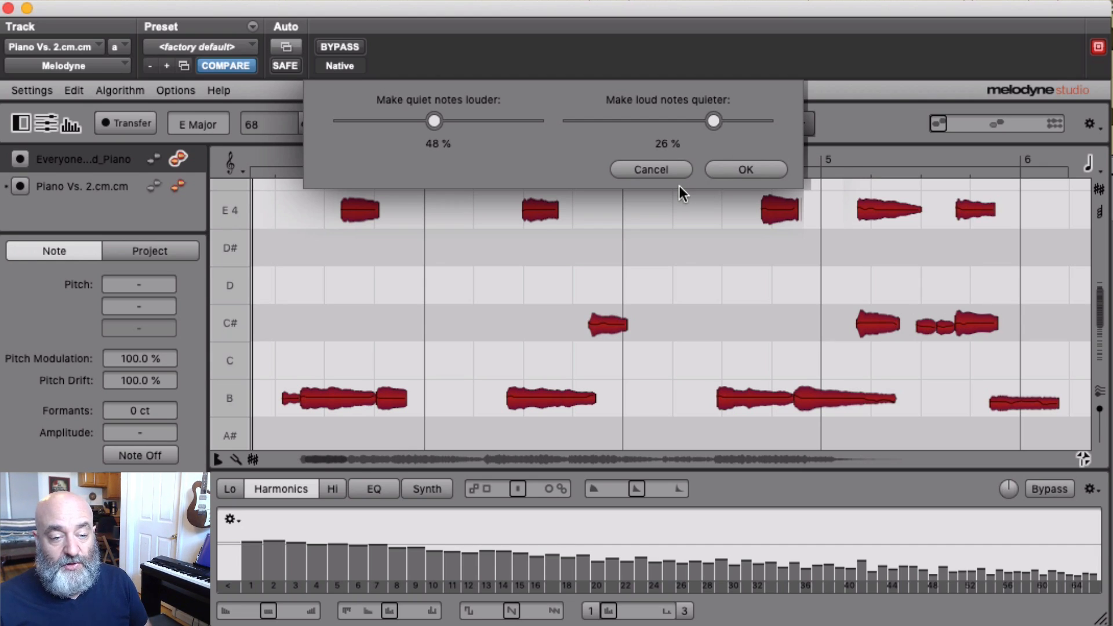
click(725, 172)
click(494, 295)
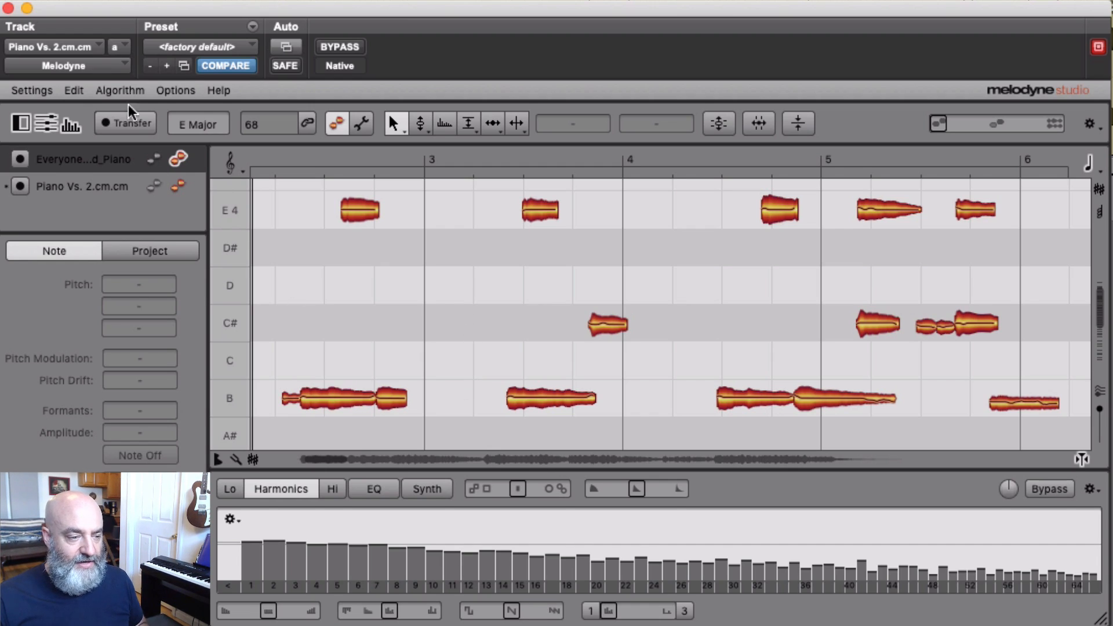
Hide the sound editor and level all E4 notes, with quiet notes 62% louder and loud notes 44% quieter
click(75, 128)
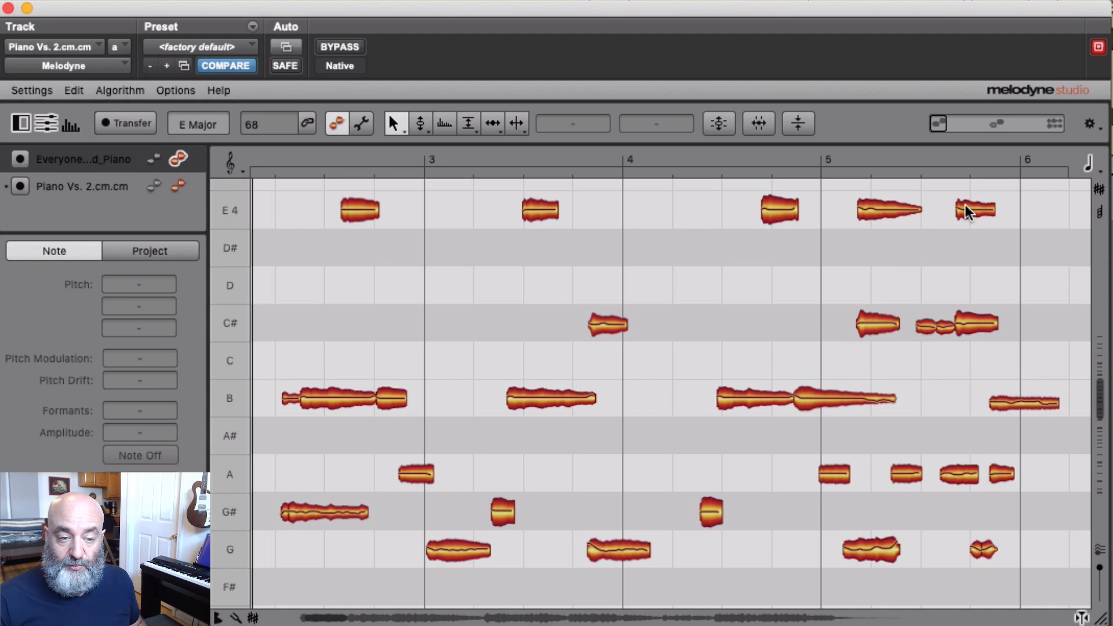
double_click(229, 212)
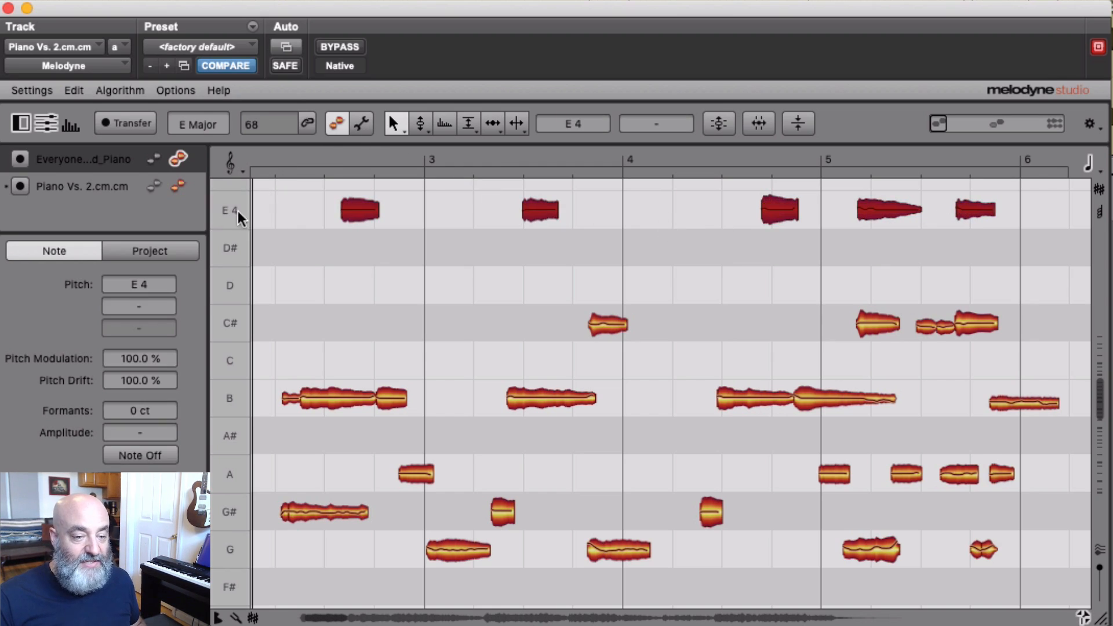
click(809, 121)
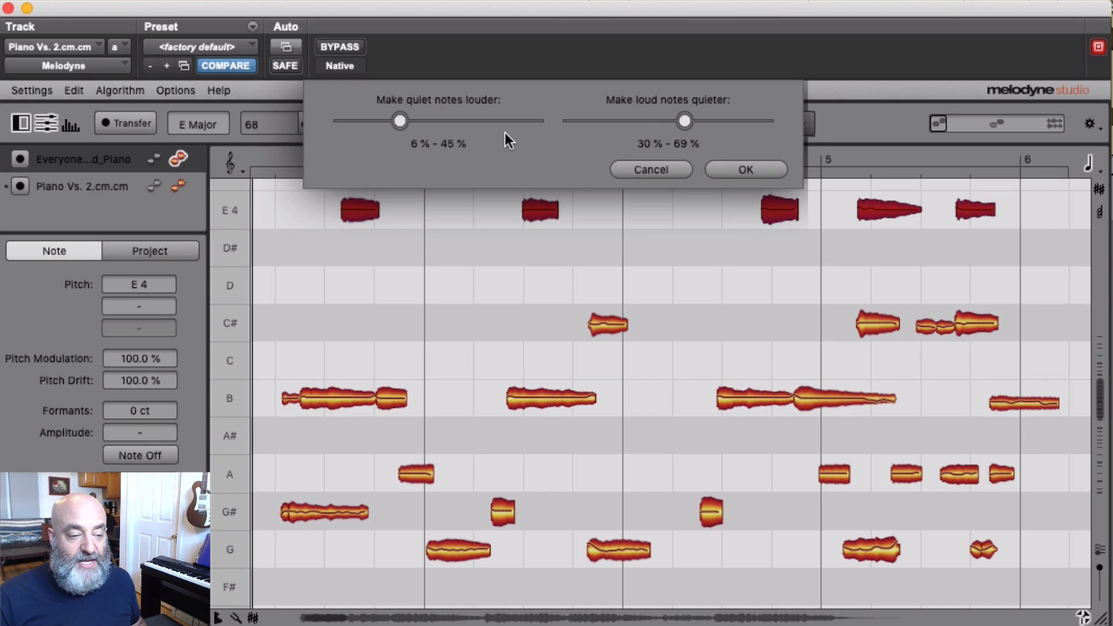
drag(404, 121, 462, 118)
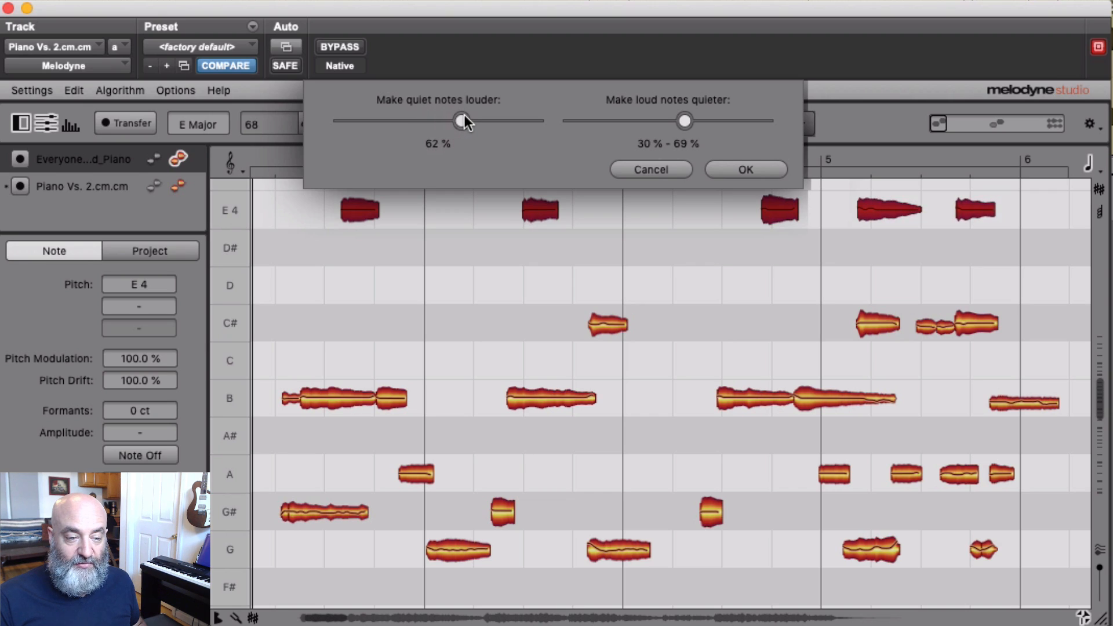
click(686, 117)
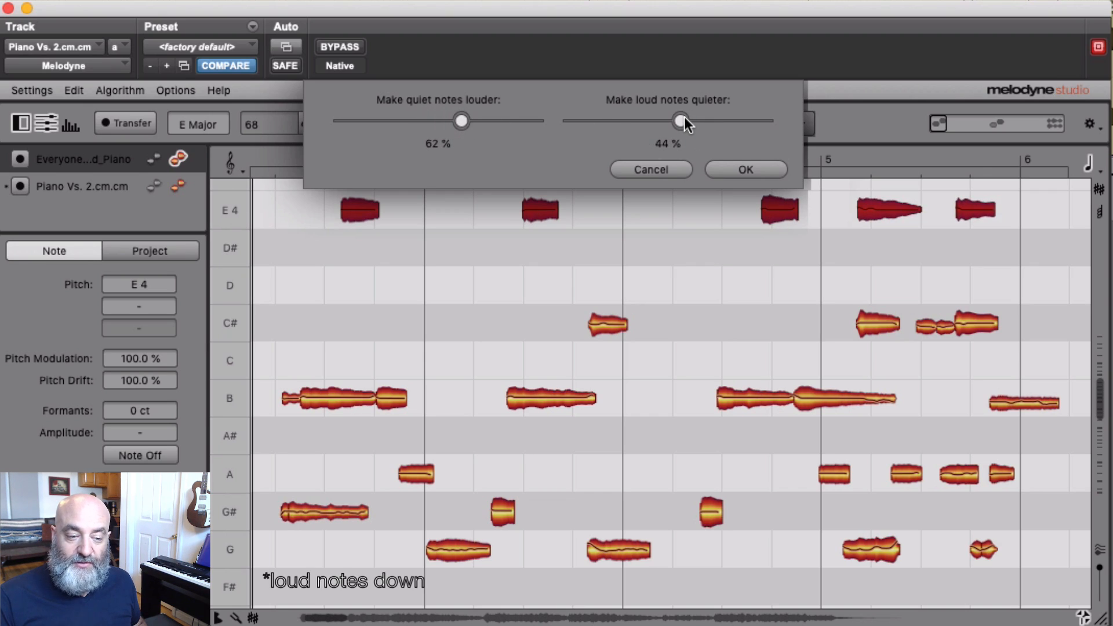
click(731, 170)
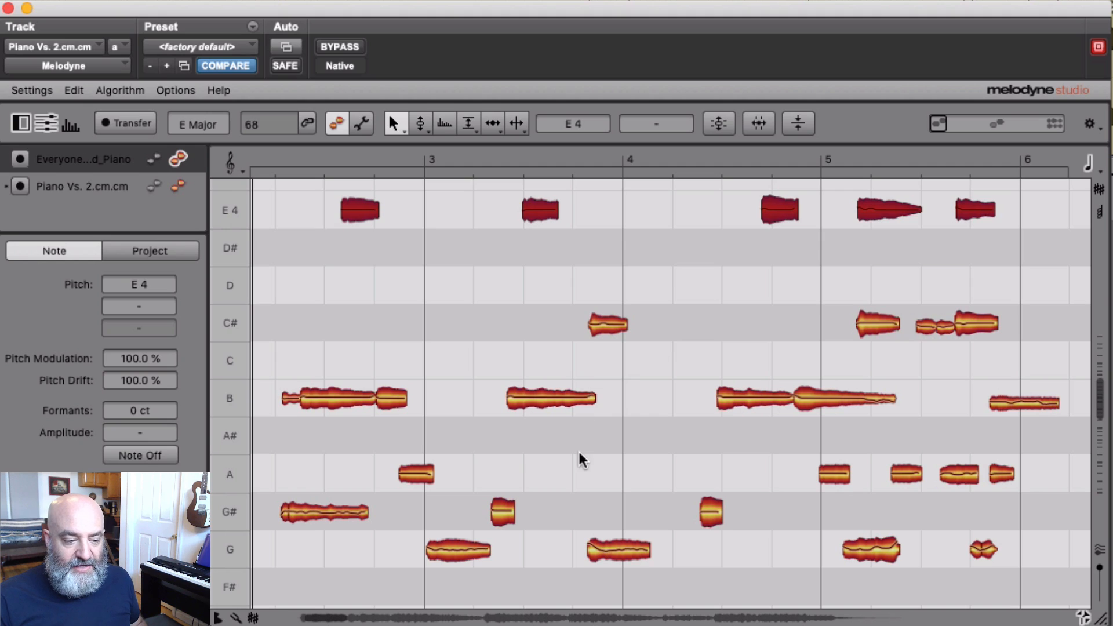
Level the A3 and G# notes below it together, with quiet notes 79% louder and loud notes 38% quieter
click(232, 479)
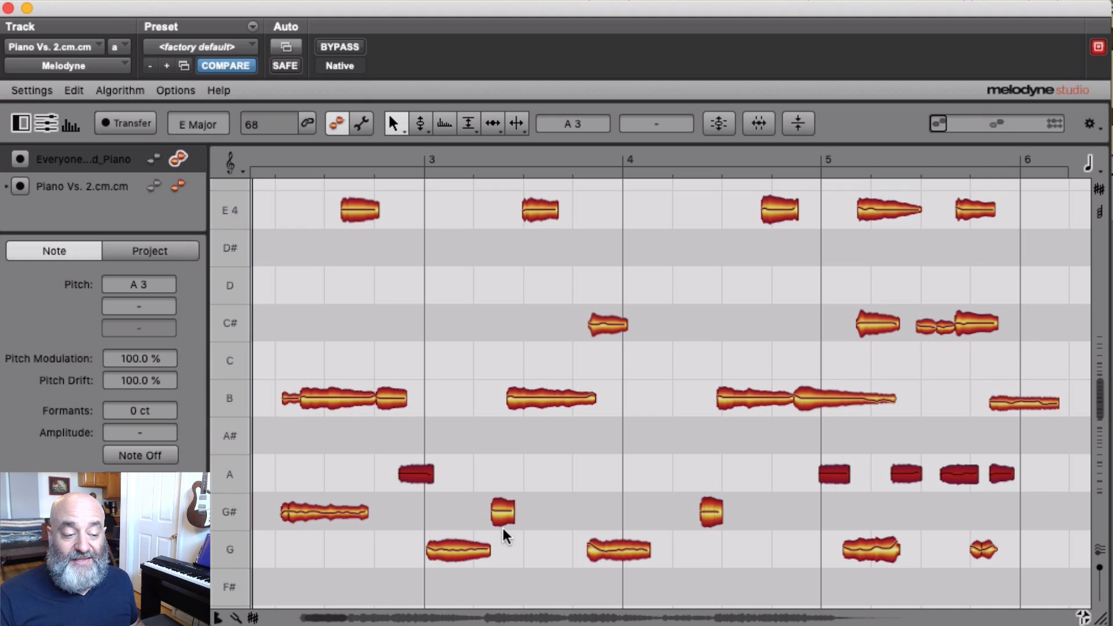
shift+double_click(239, 513)
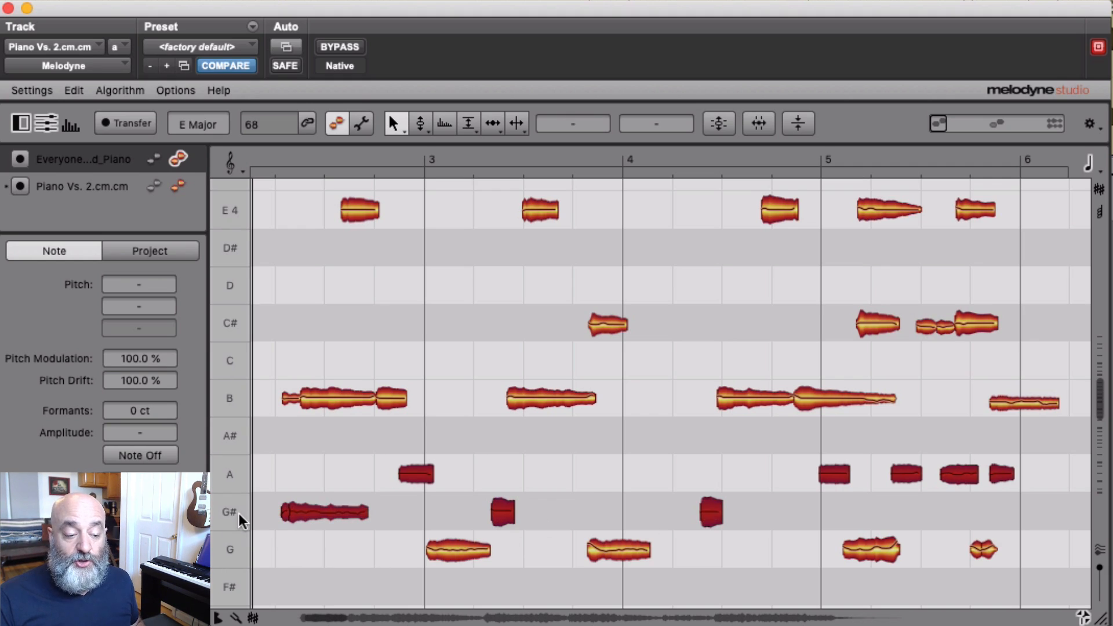
click(799, 124)
drag(730, 123, 695, 123)
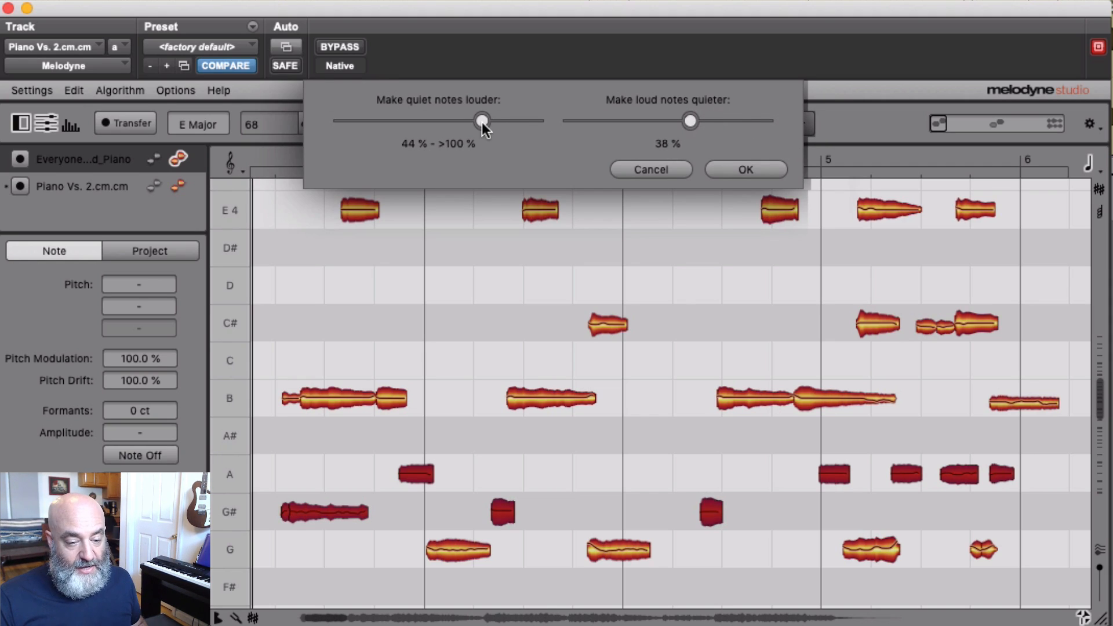
drag(482, 122, 487, 122)
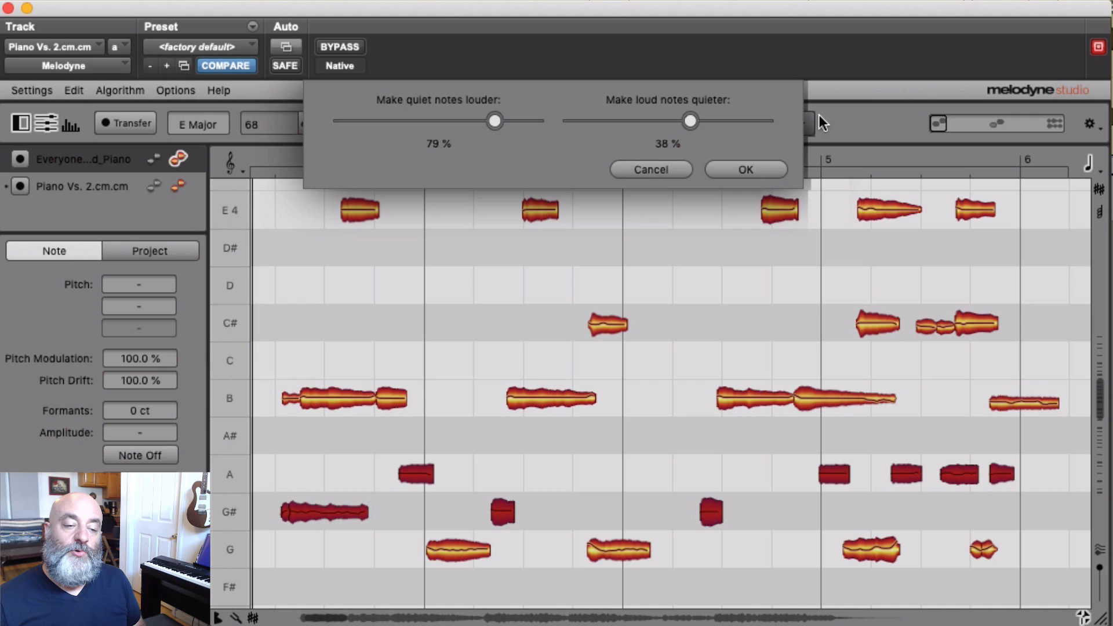
click(779, 169)
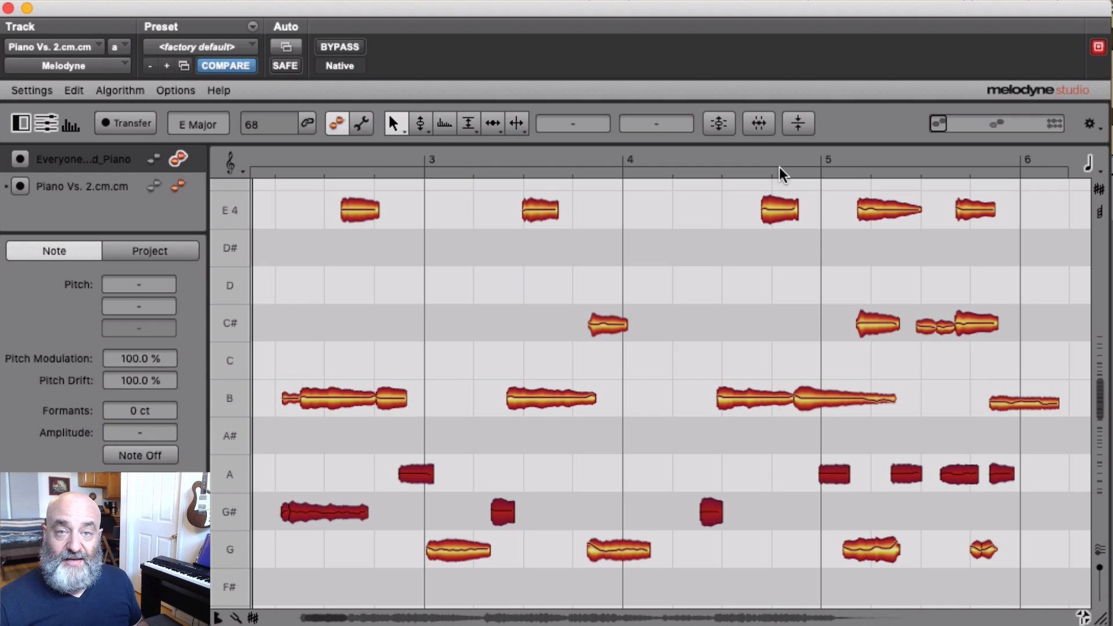
click(724, 326)
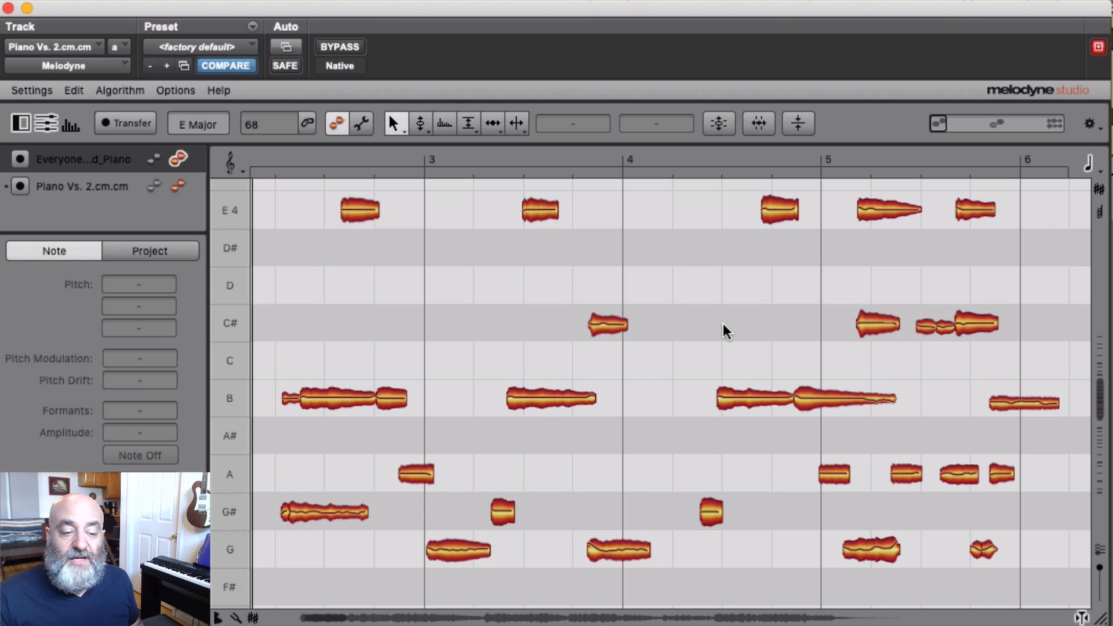
Raise the amplitude of the two small C#4 notes in bar 5 with the Amplitude tool and play the passage
right_click(723, 324)
click(794, 326)
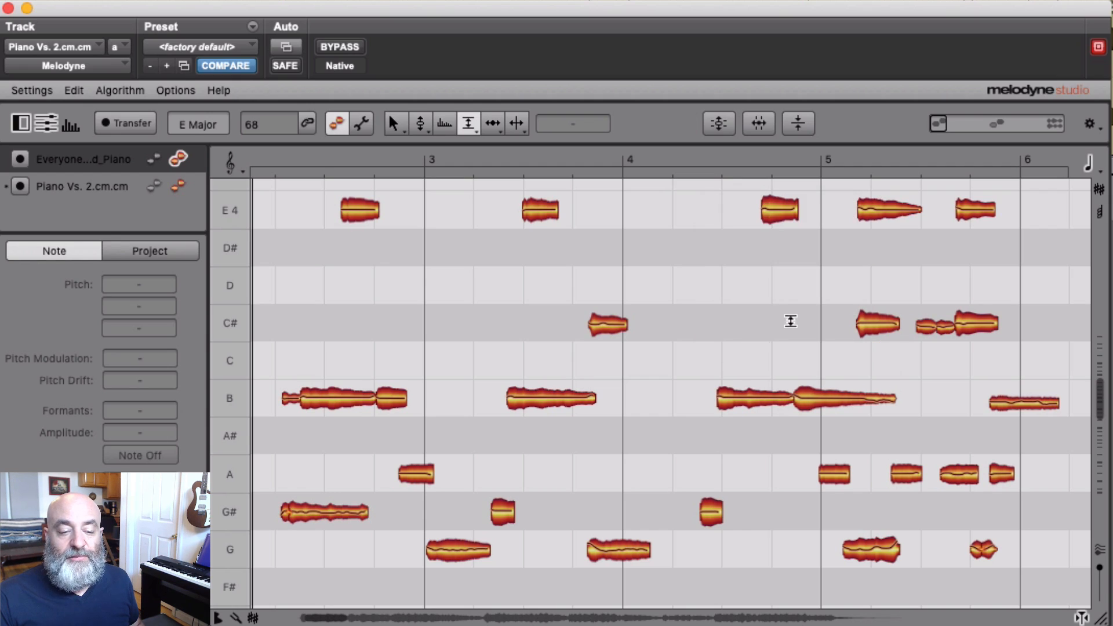
click(922, 328)
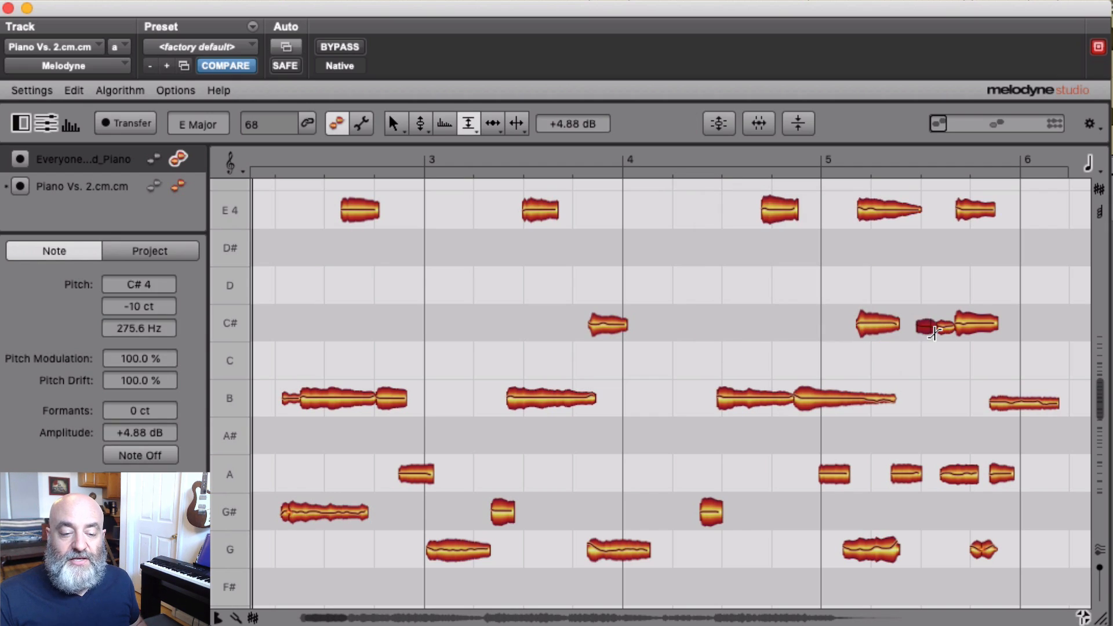
drag(944, 328, 946, 306)
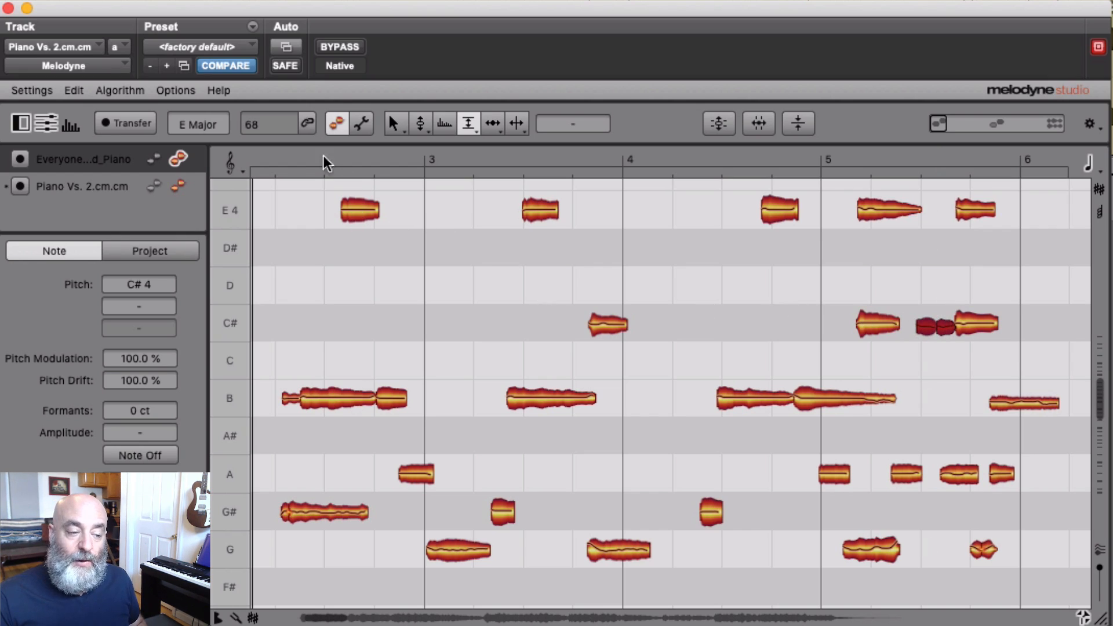
key(space)
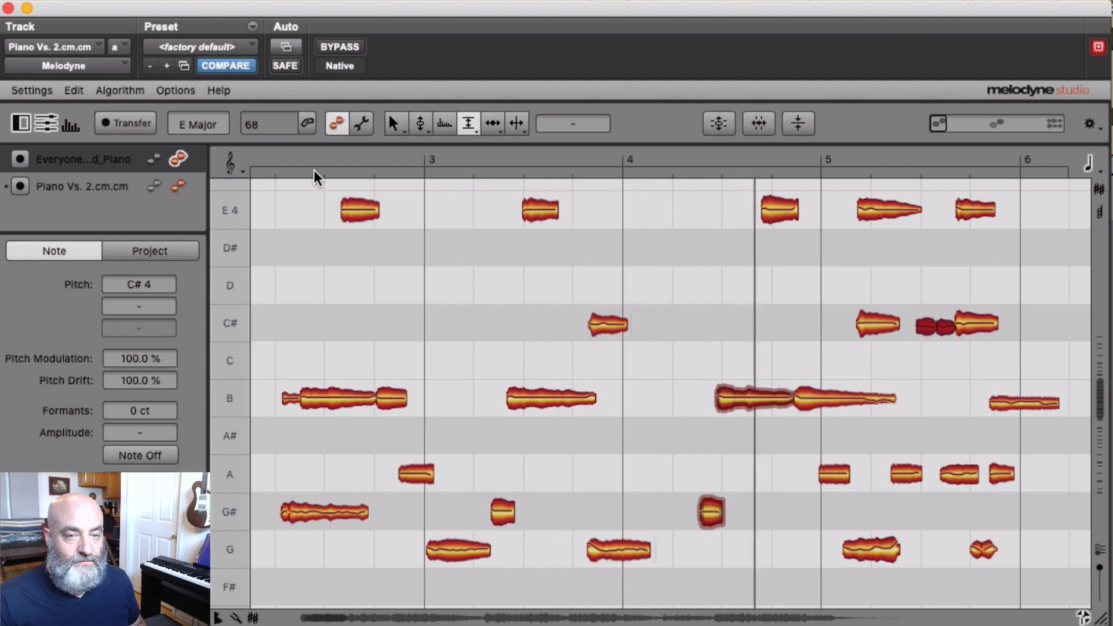
key(space)
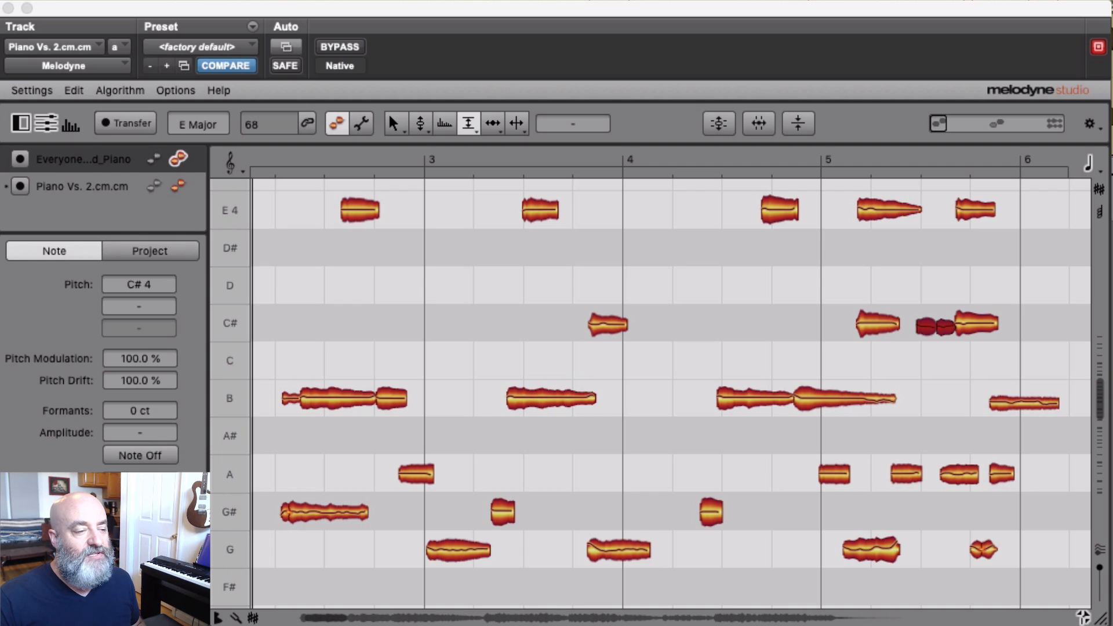
Switch note editing to the Piano Vs. 2.cm.cm track and play its passage from bar 41
click(177, 187)
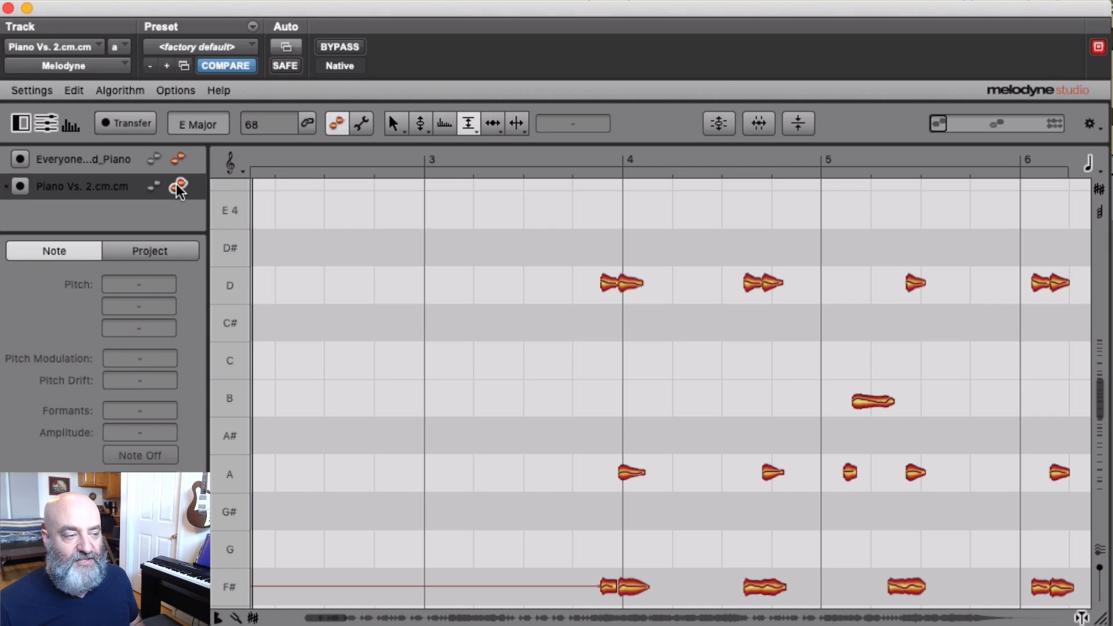
click(178, 187)
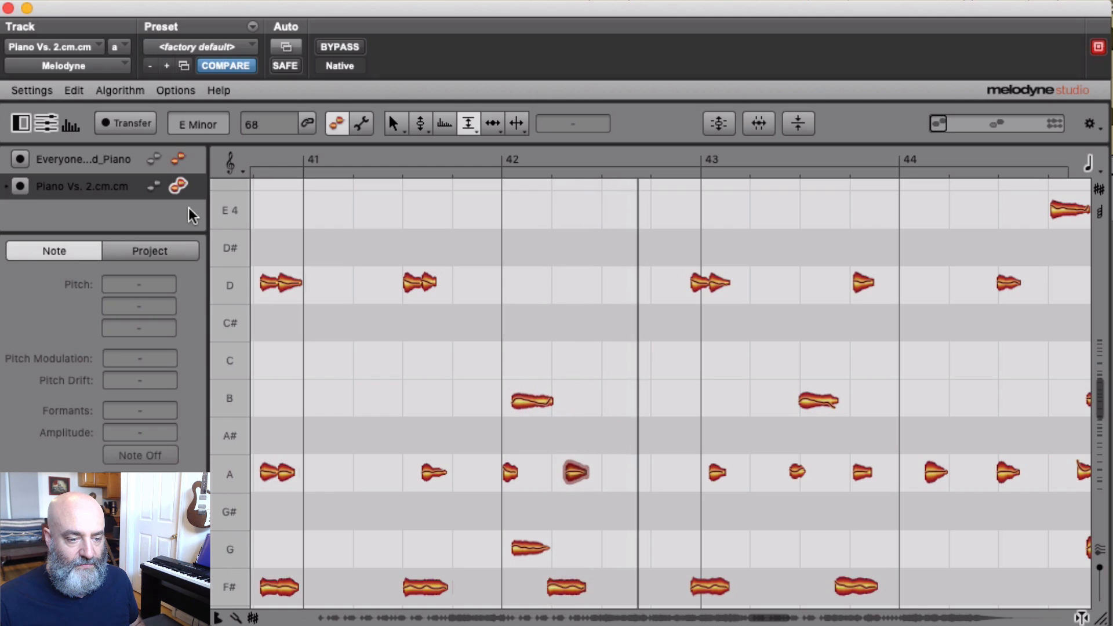
key(space)
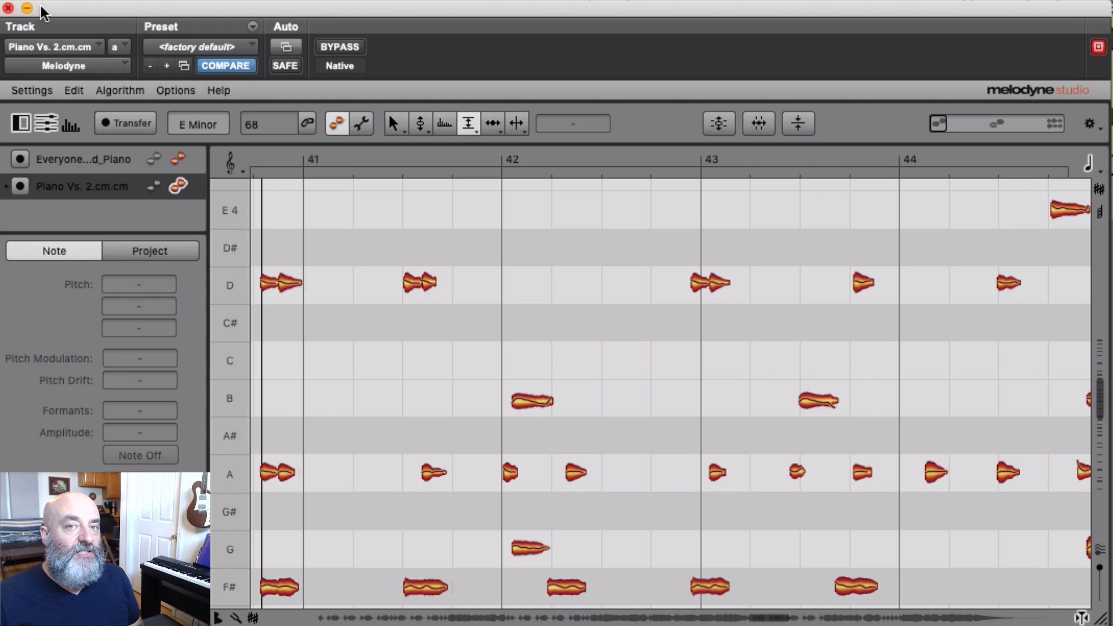
Show the sound editor, shift its Dynamics control slightly toward the sharper decay for Piano Vs. 2.cm.cm, and play the passage
click(77, 122)
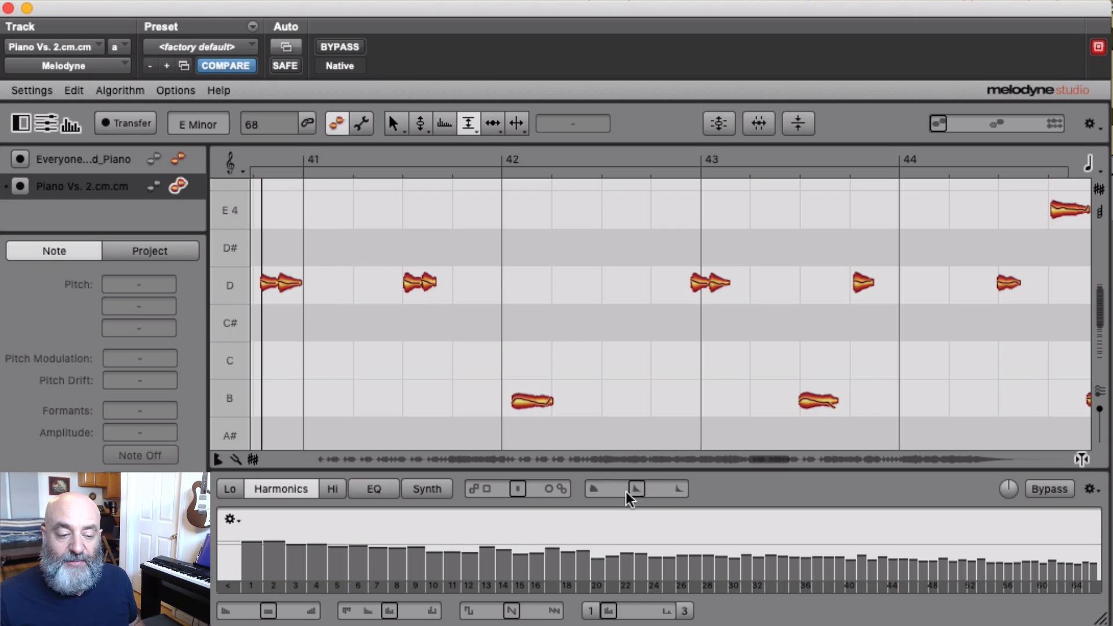
mouse_move(636, 492)
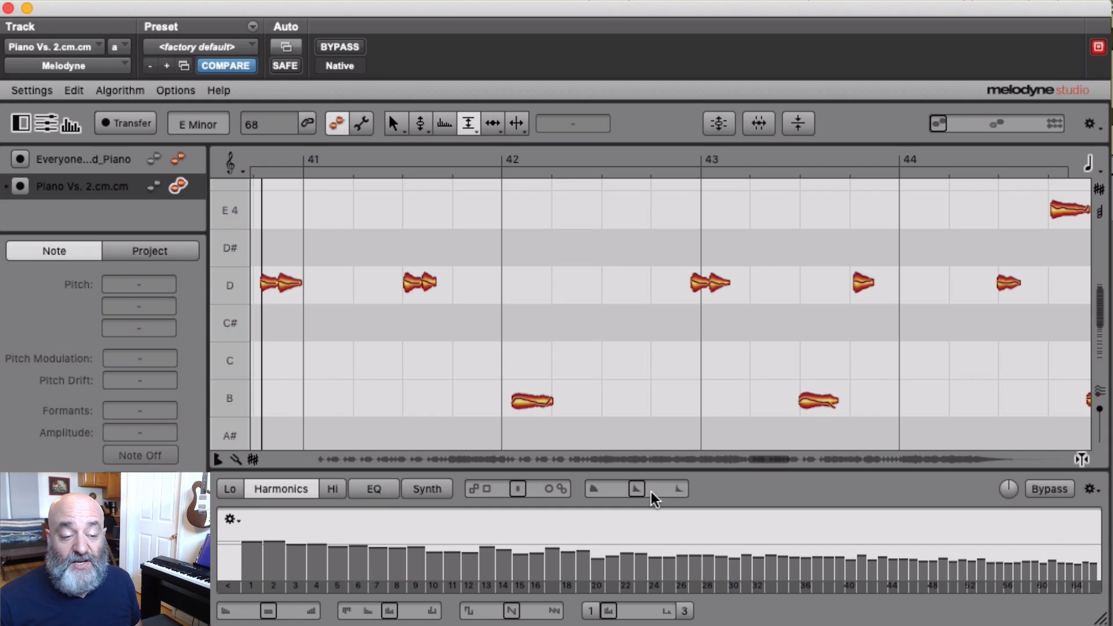
mouse_move(652, 491)
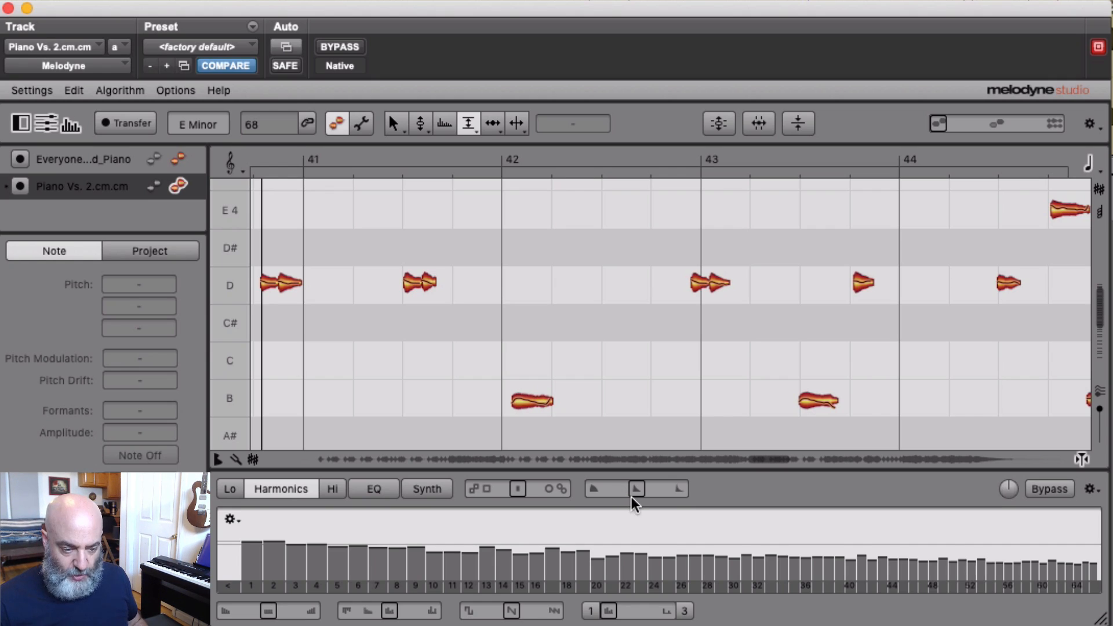
drag(633, 491, 712, 489)
key(space)
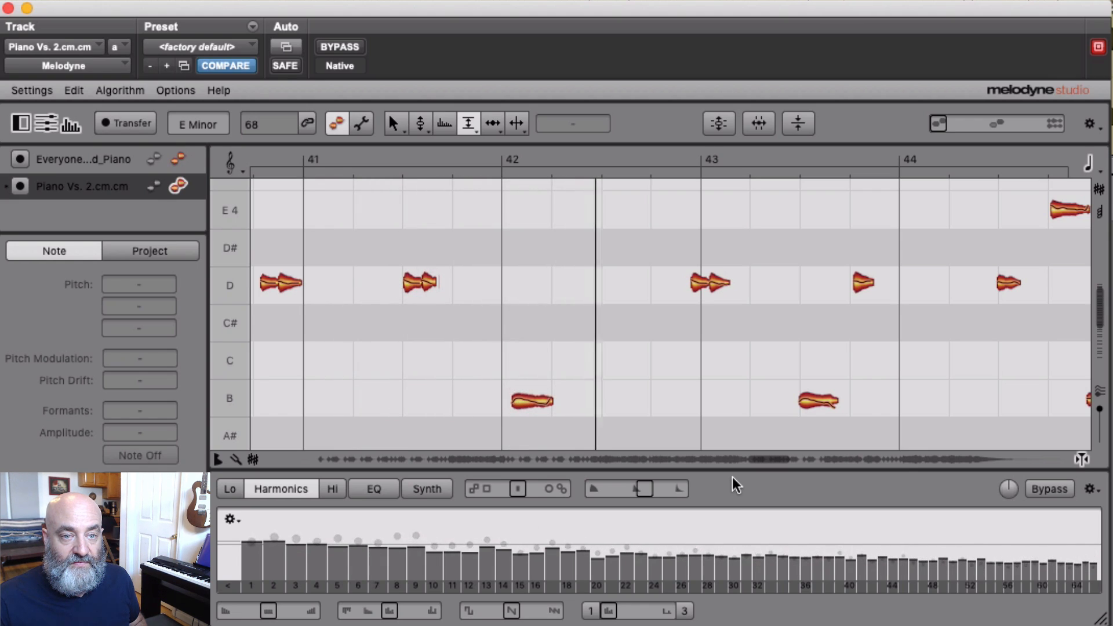
key(space)
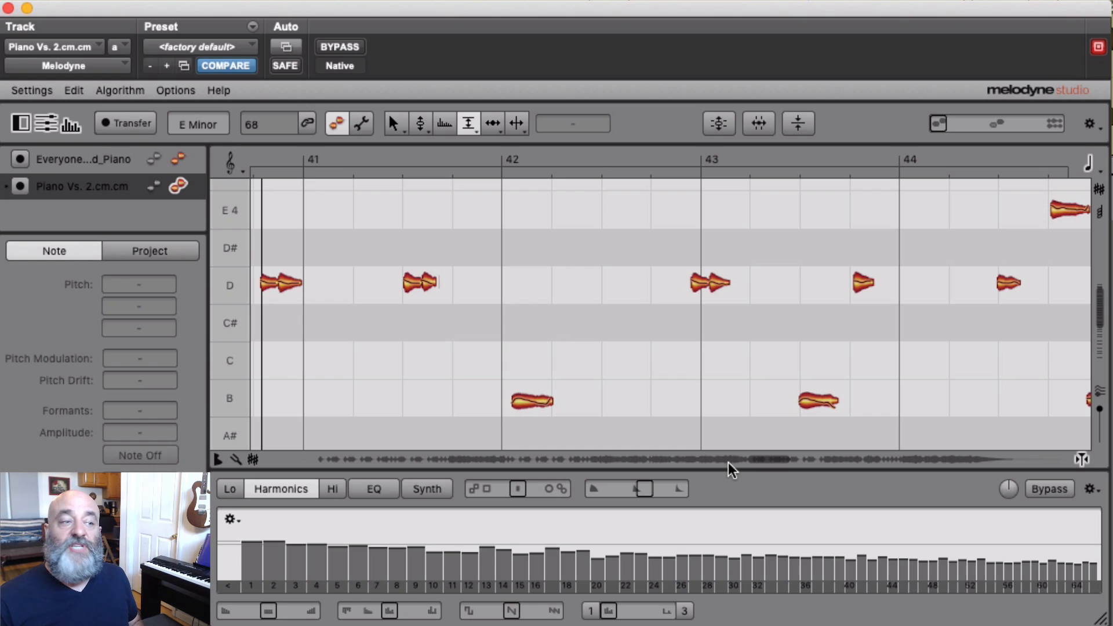